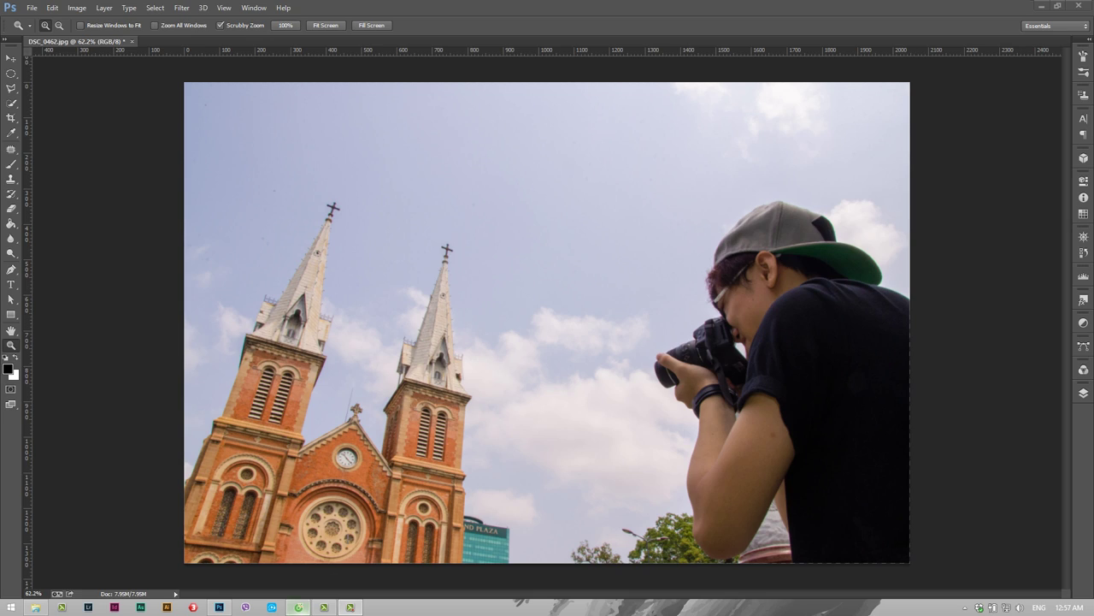
Switch to the Coc Coc browser and start a Google Images search for 'trame'
click(298, 607)
text(tra)
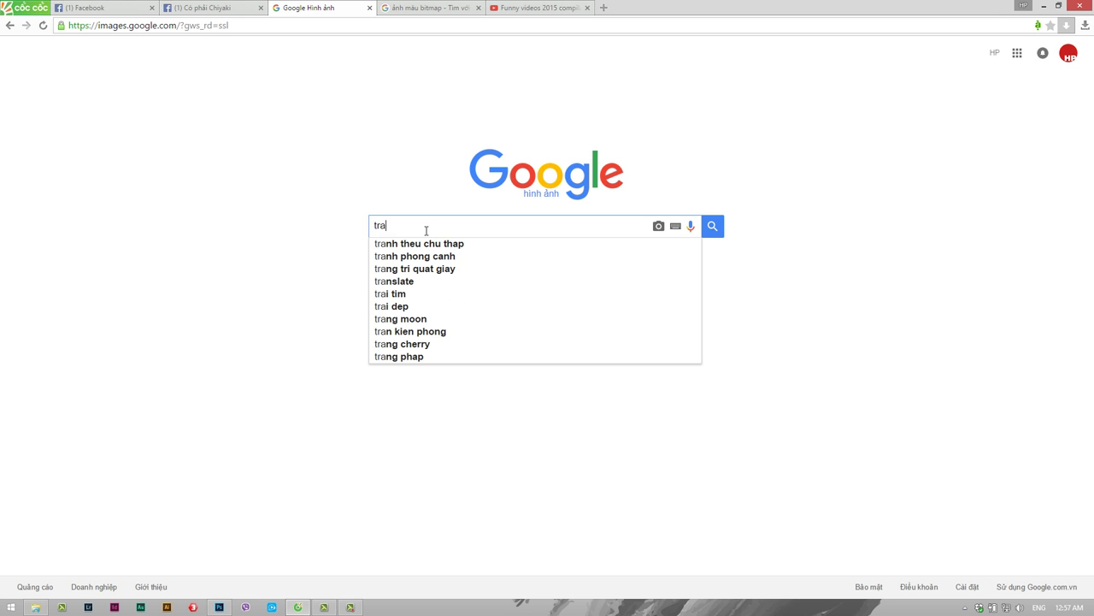
text(me)
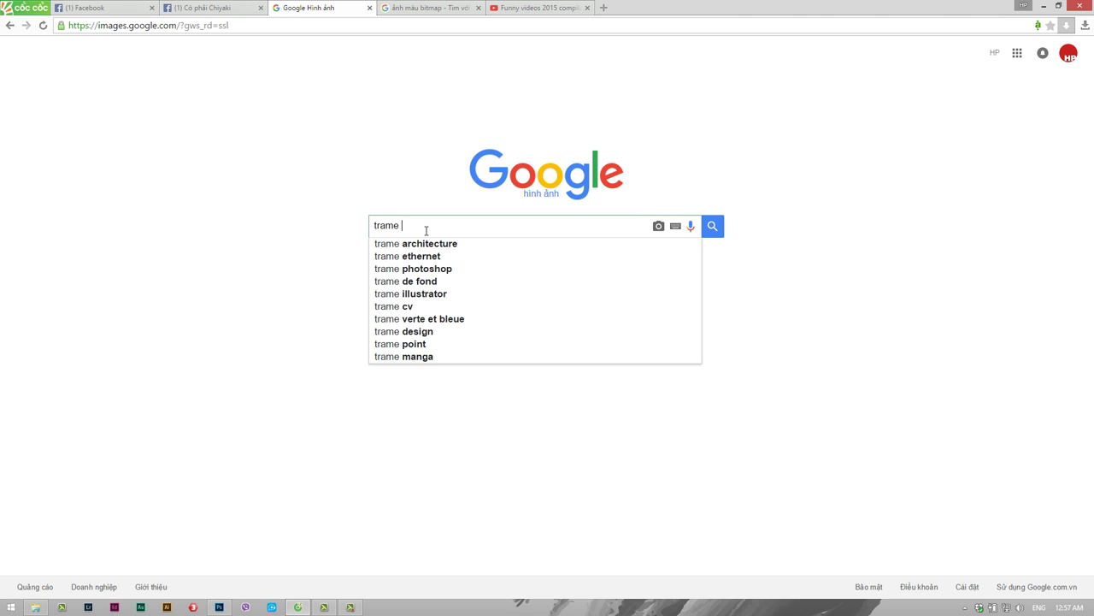
Search Google Images for 'trame' and preview the purple and black halftone dot patterns
key(Return)
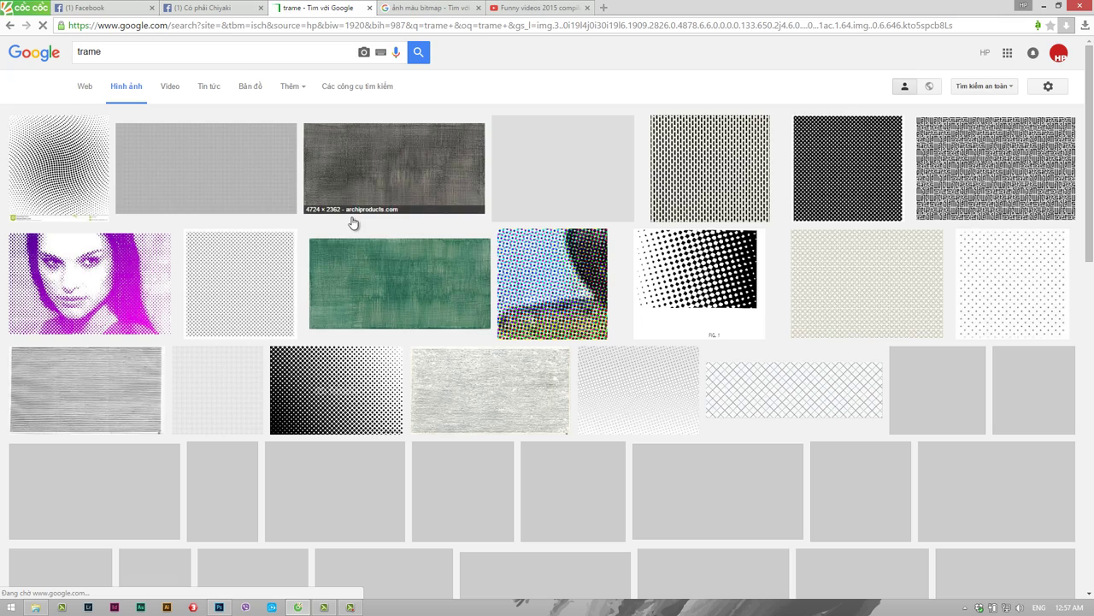
click(106, 292)
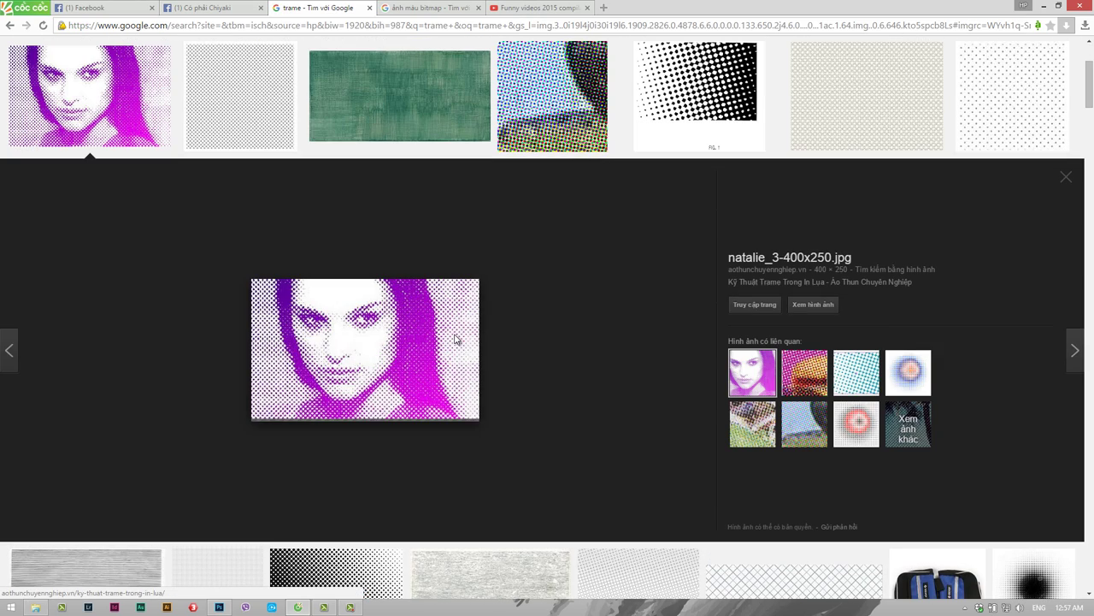
scroll(520, 349, down, 3)
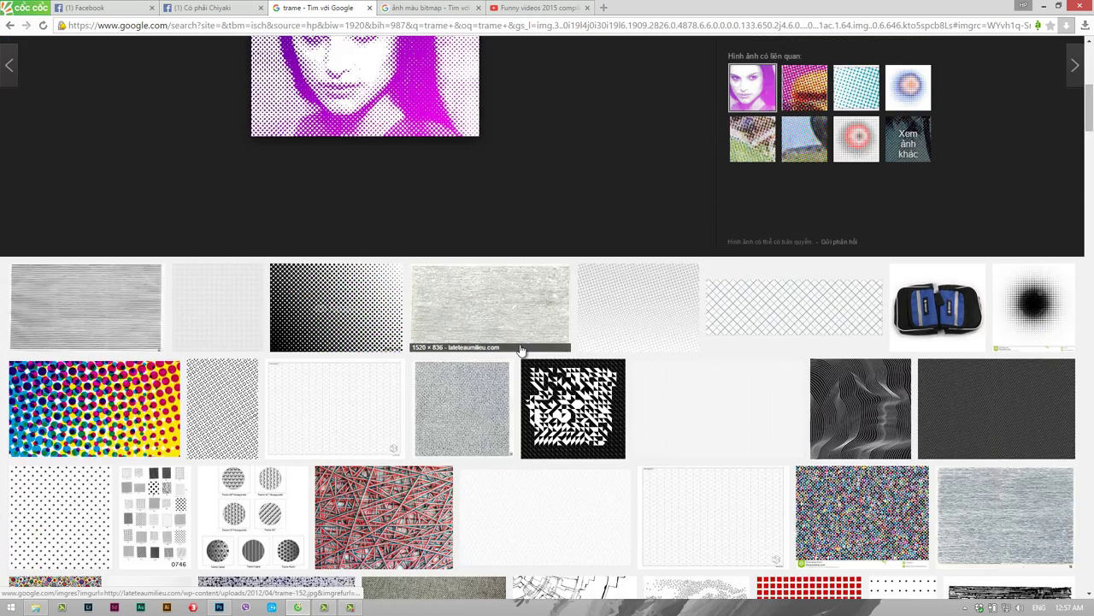
scroll(520, 349, up, 5)
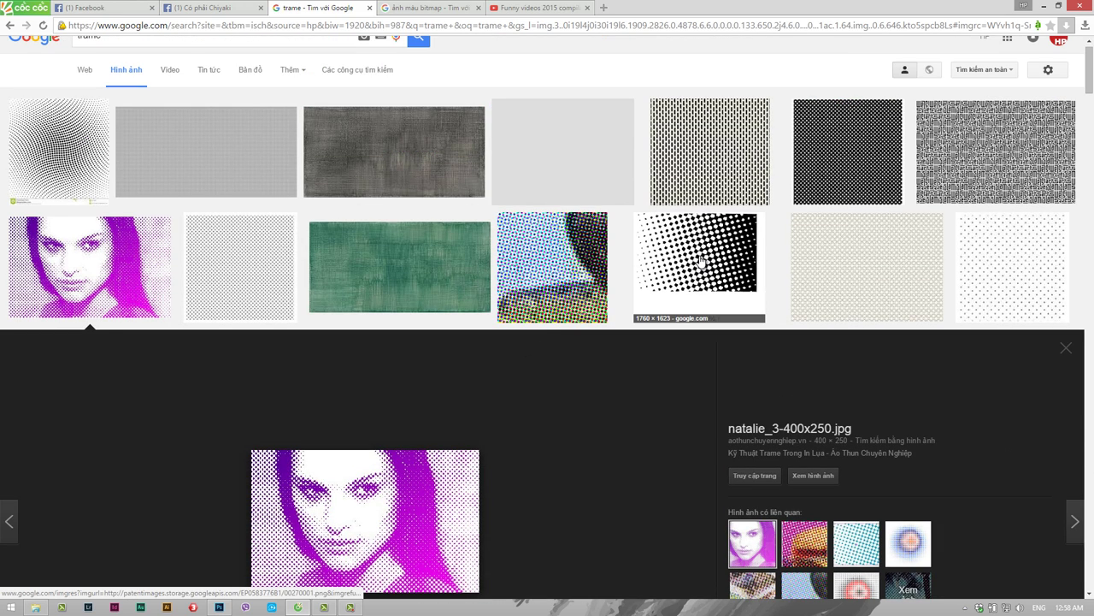
mouse_move(58, 150)
click(57, 163)
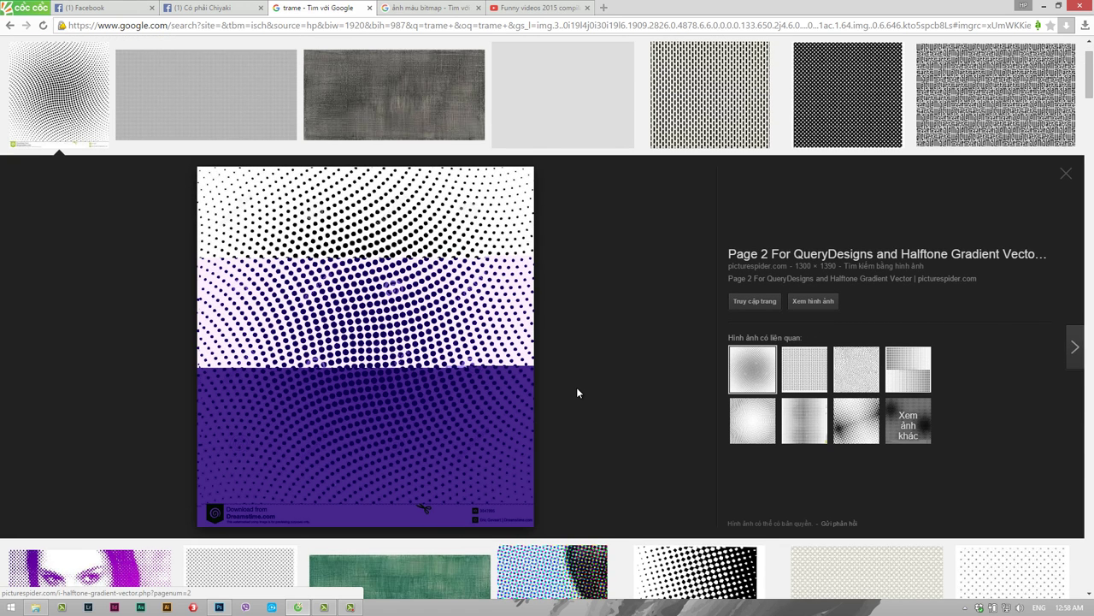
scroll(577, 389, up, 1)
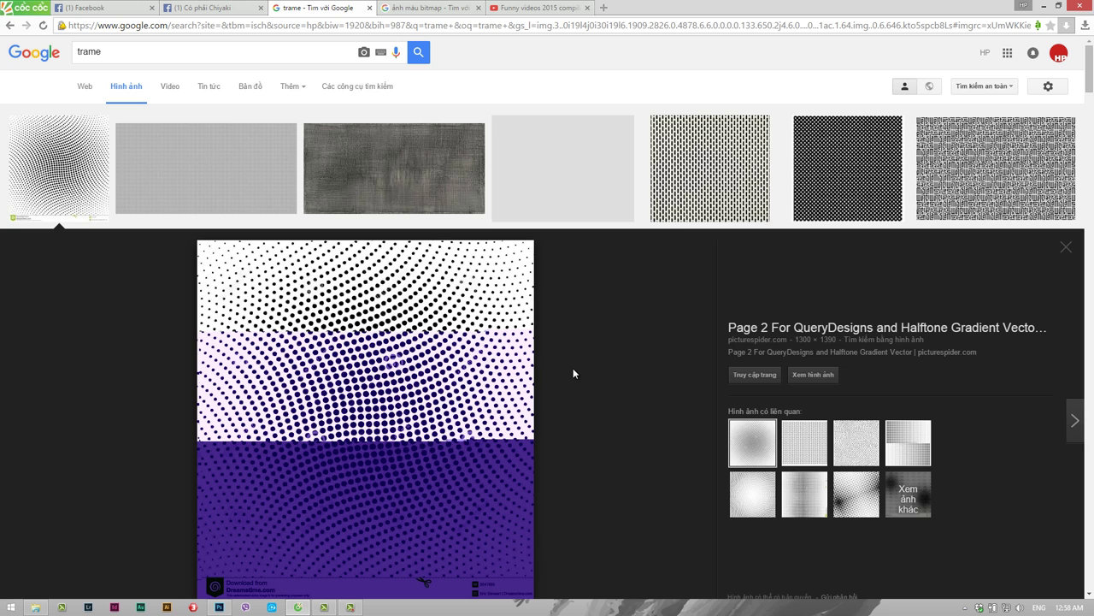
Back in Photoshop, convert the cathedral photo to Grayscale mode
click(222, 608)
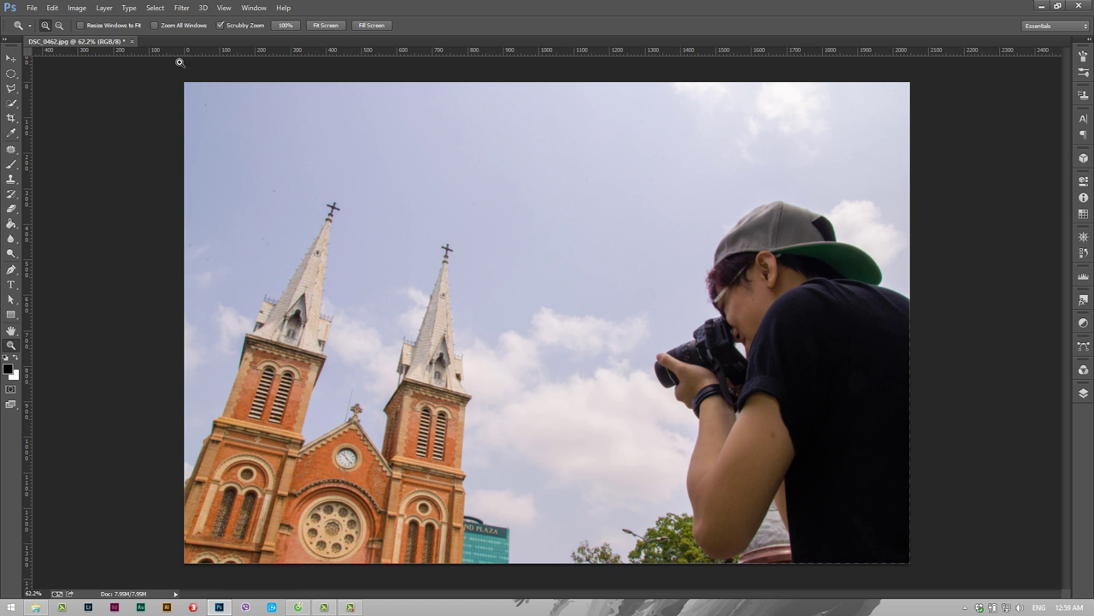
click(77, 9)
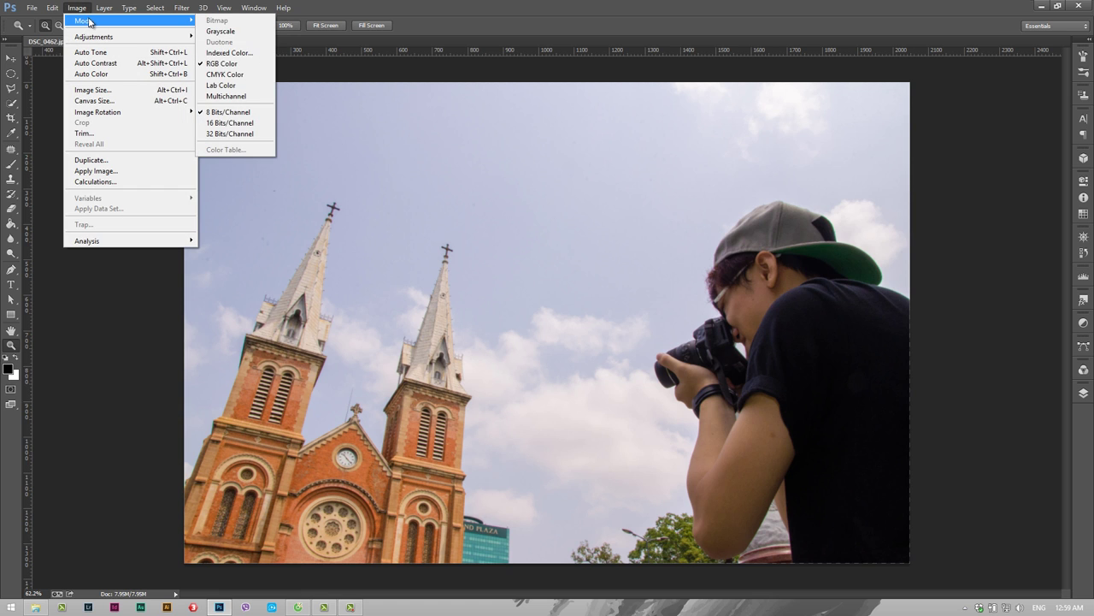
mouse_move(128, 21)
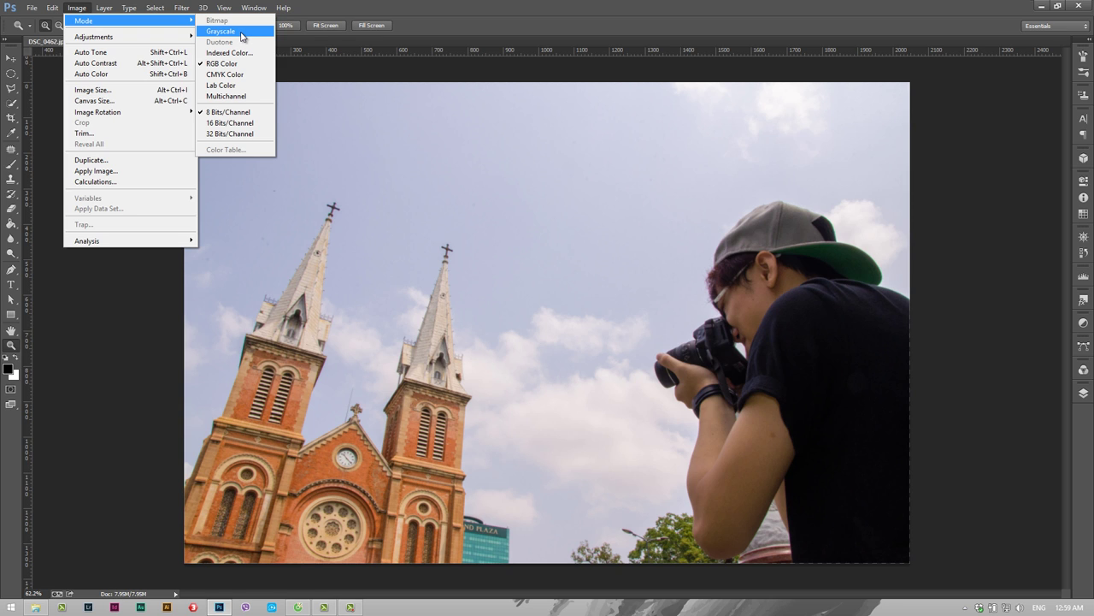
click(242, 36)
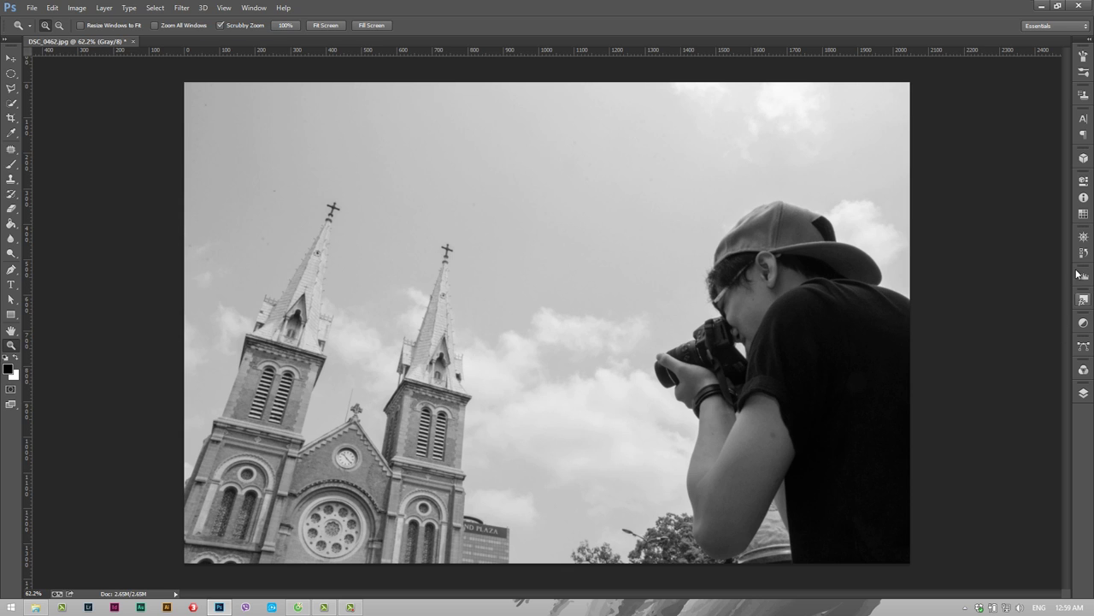
Toggle the Swatches, Styles and Adjustments panels, then bring up the Image > Mode choices
click(1083, 214)
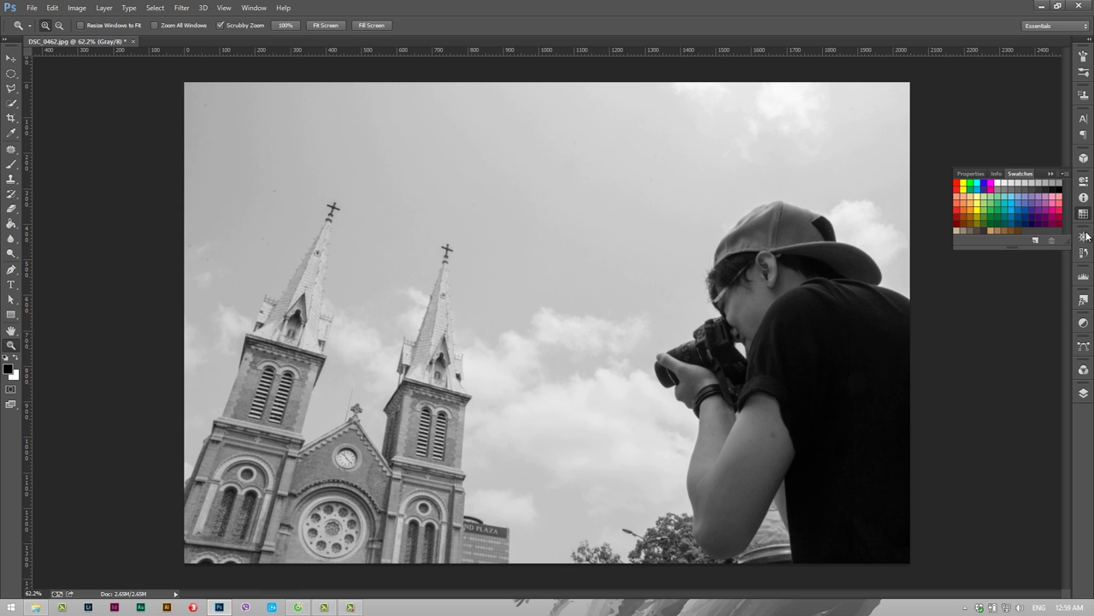
click(1082, 301)
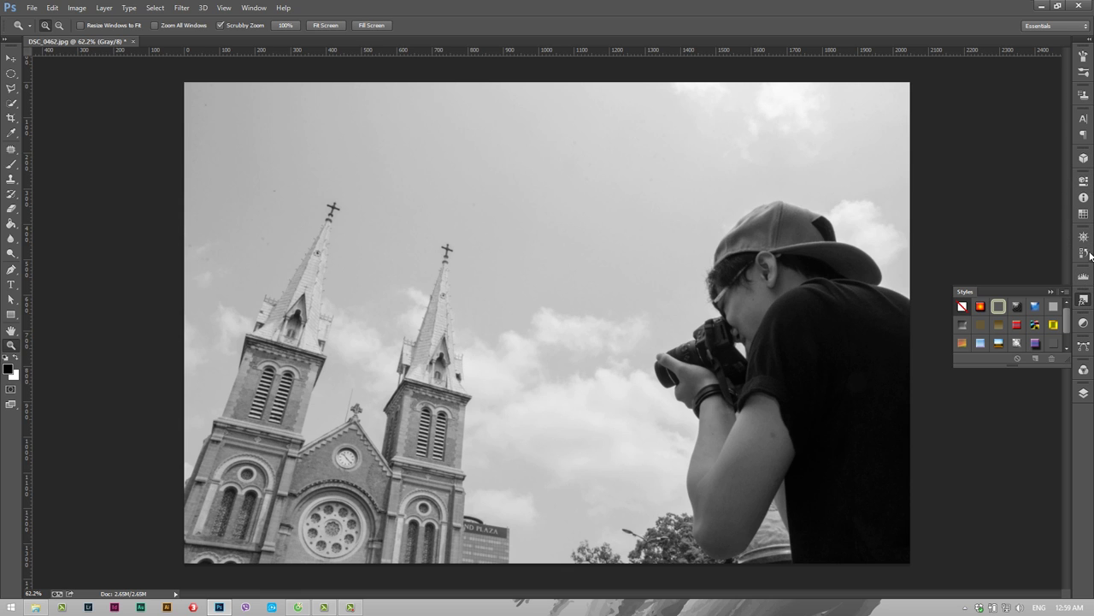
click(1083, 324)
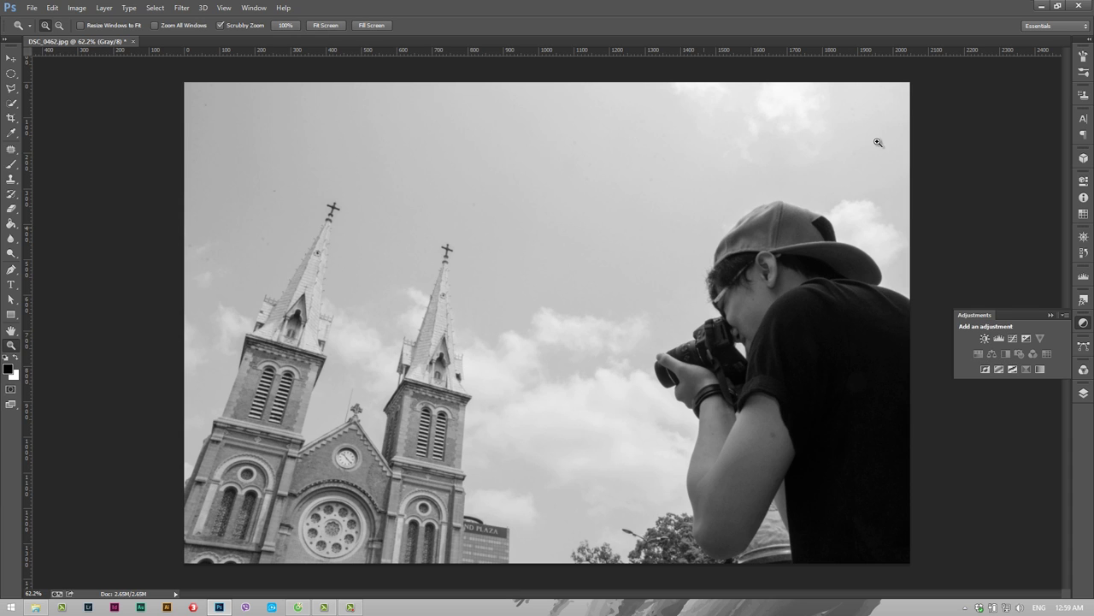
click(1083, 322)
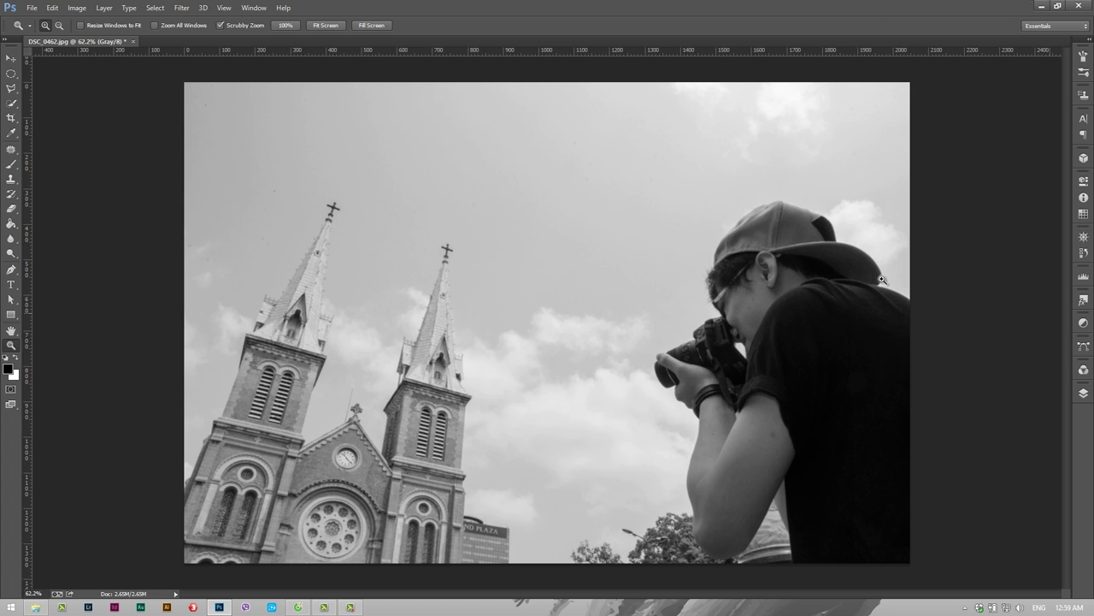
click(77, 8)
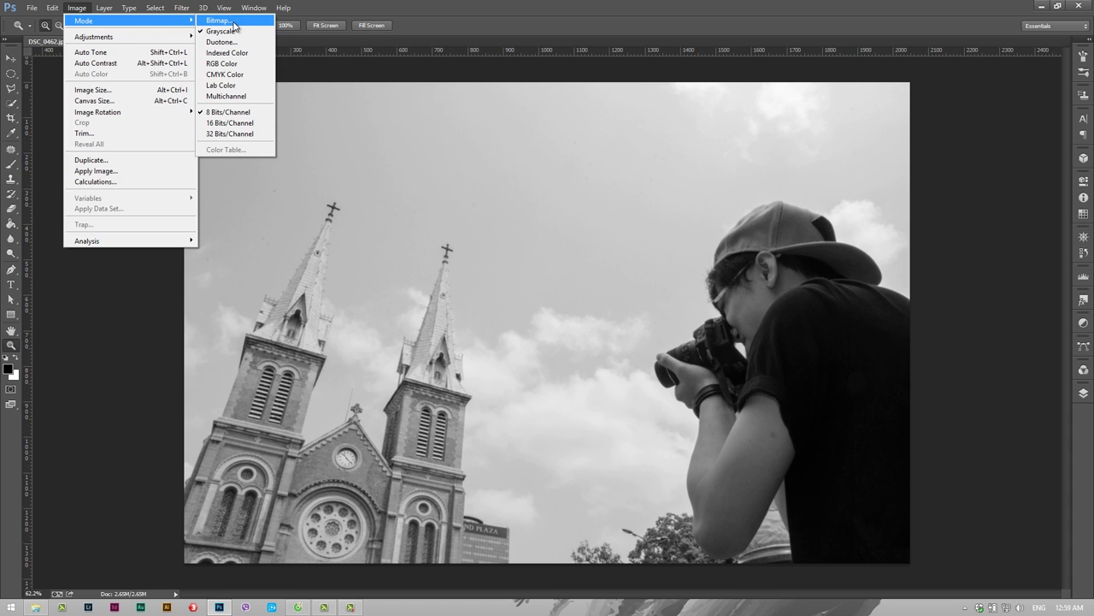
Convert to Bitmap at 300 Pixels/Inch output using the Halftone Screen method
click(232, 24)
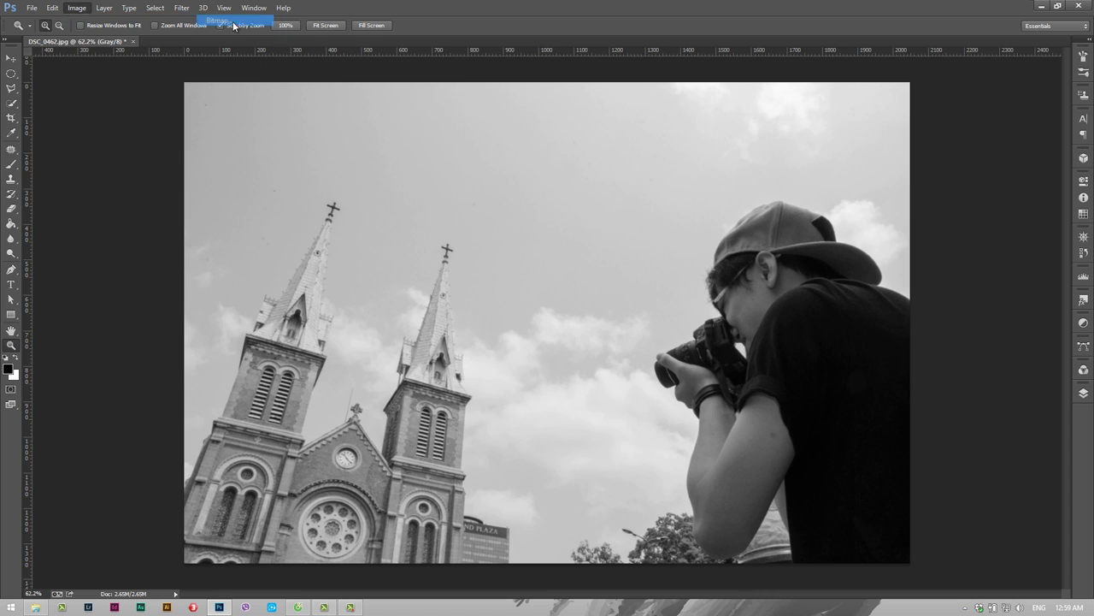
mouse_move(810, 115)
mouse_down()
mouse_move(682, 198)
mouse_move(594, 190)
mouse_up()
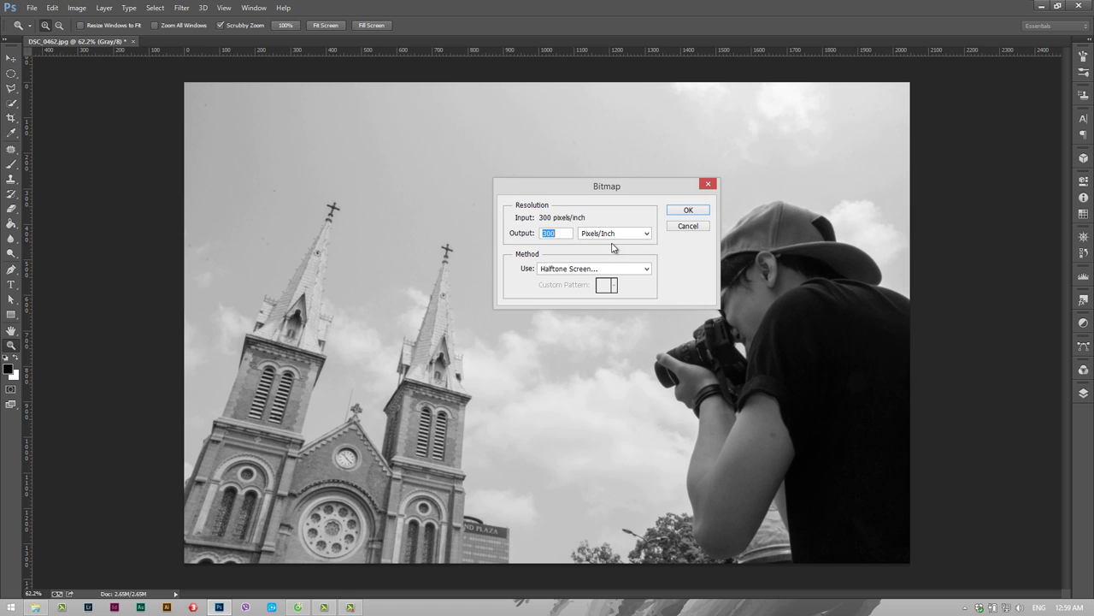
click(563, 233)
click(573, 271)
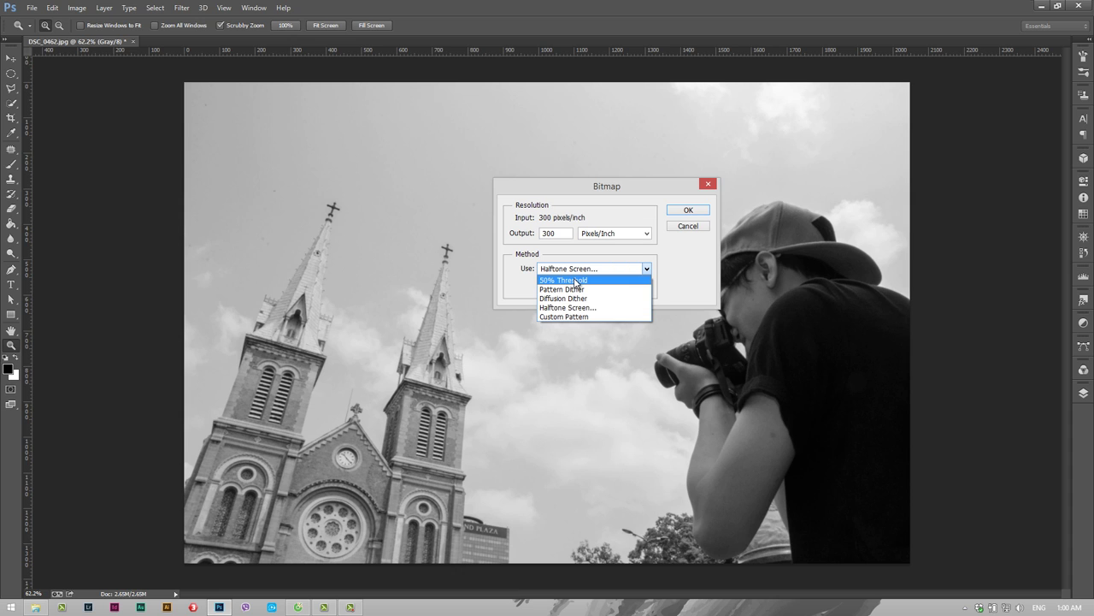
click(589, 261)
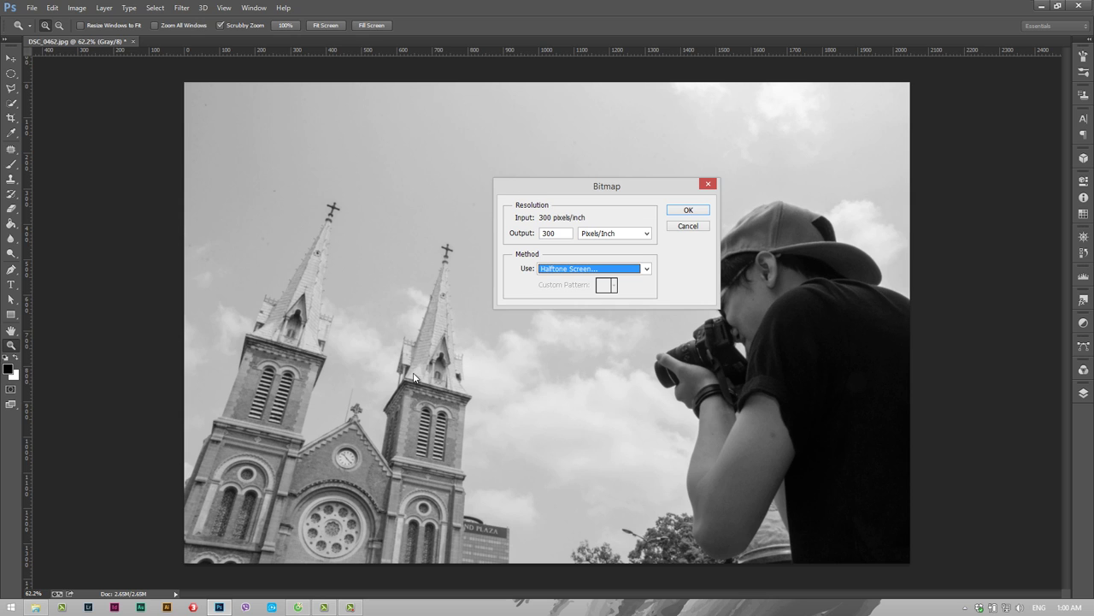
click(633, 270)
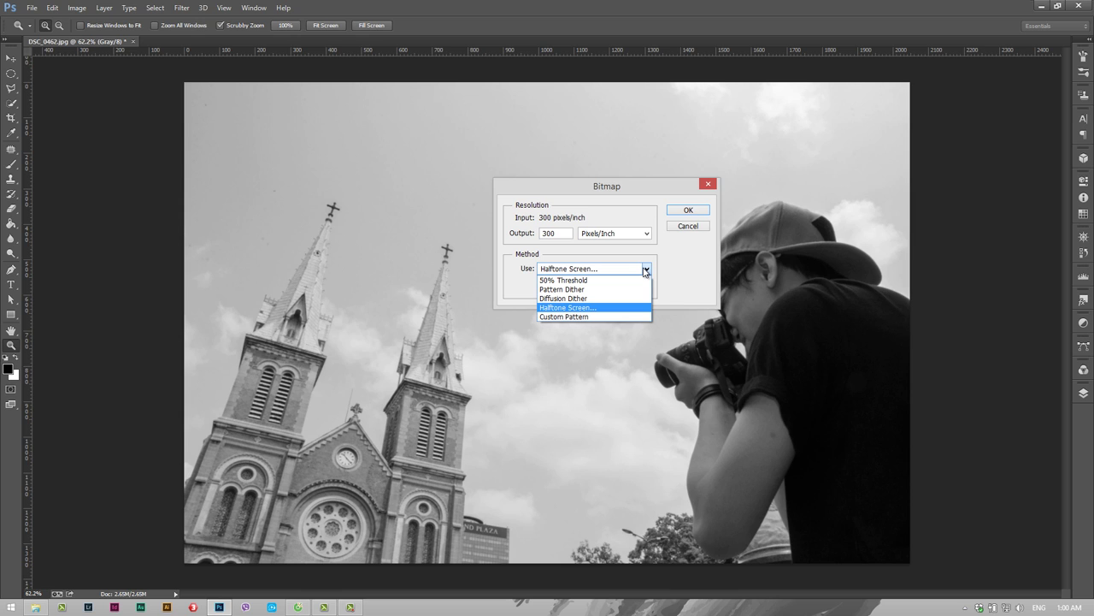
click(601, 308)
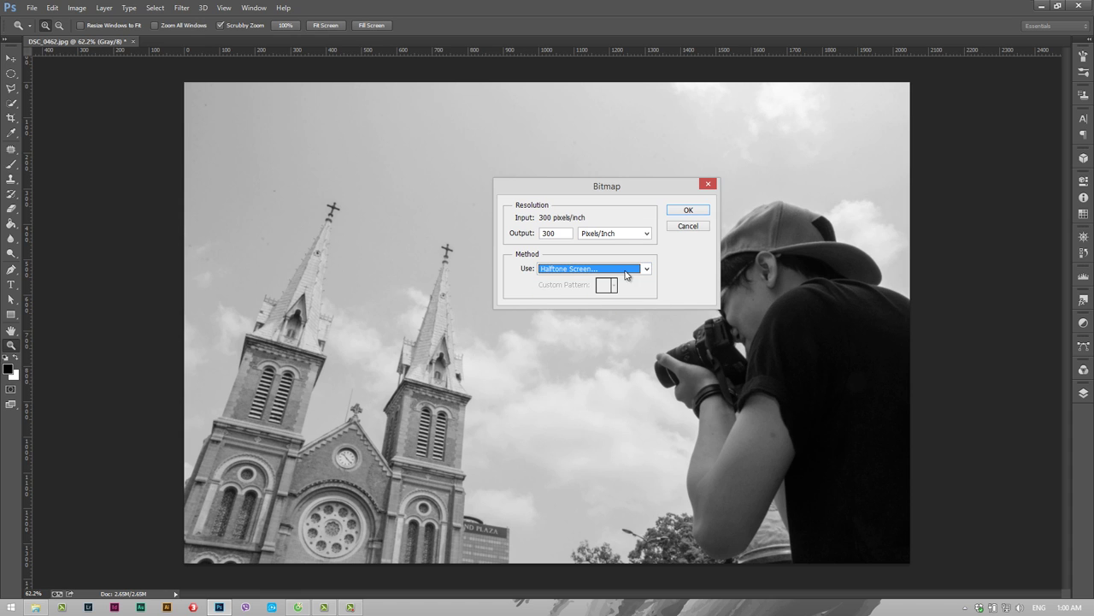
click(690, 210)
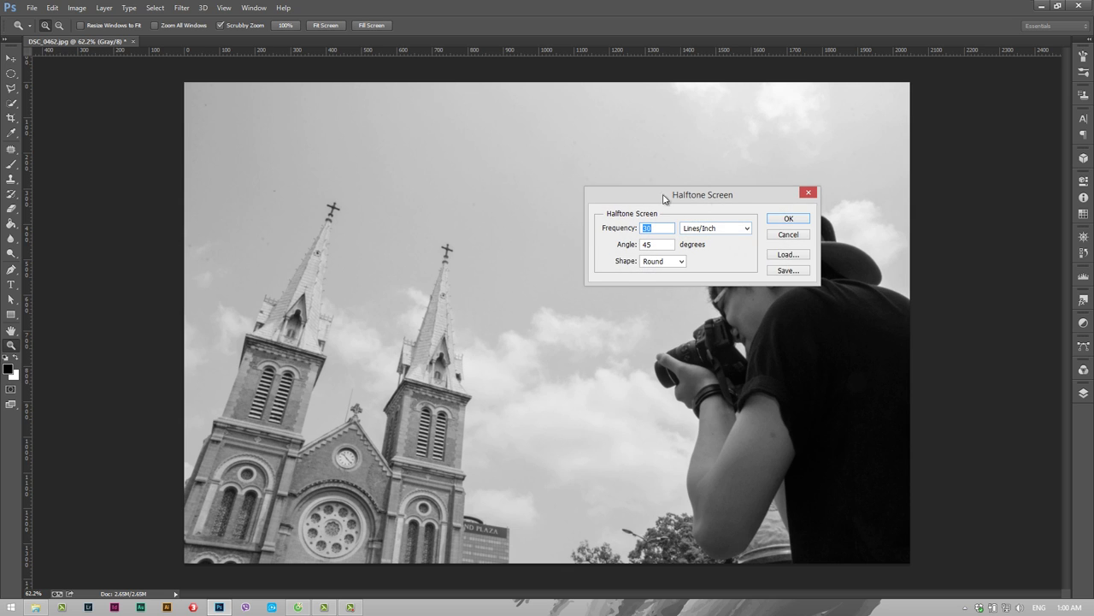
Keep the halftone screen at 30 lines/inch and 45 degrees with a Round dot shape
drag(663, 195, 561, 195)
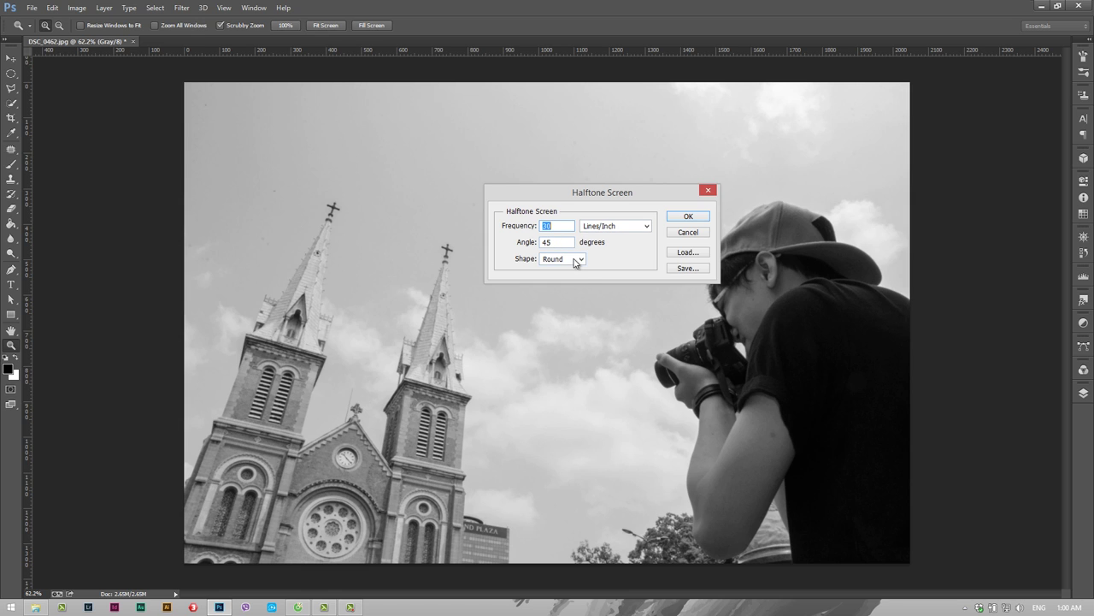
click(576, 259)
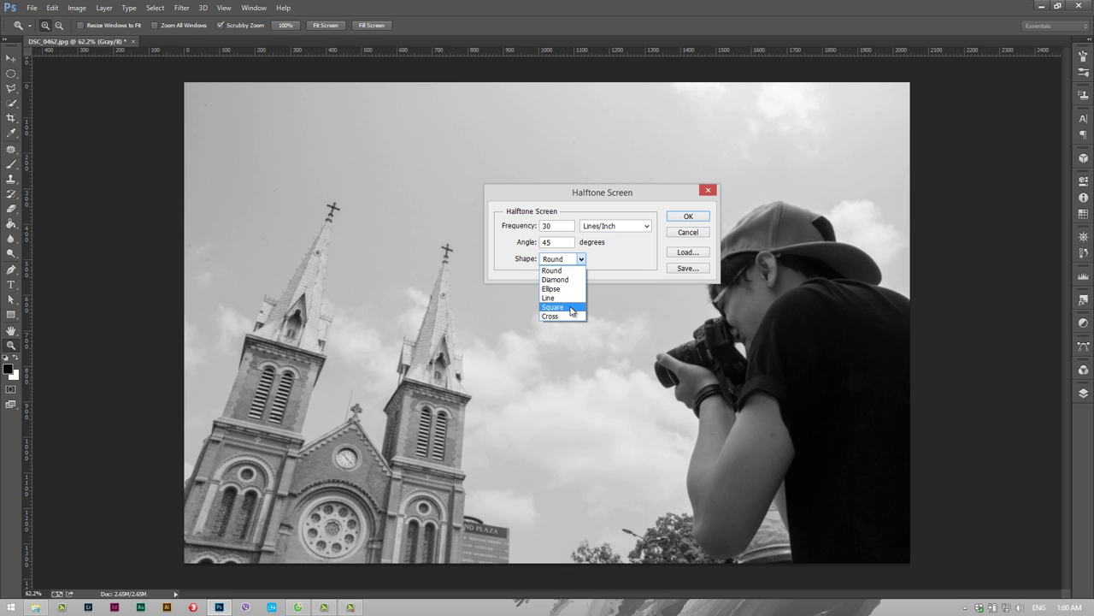
click(567, 272)
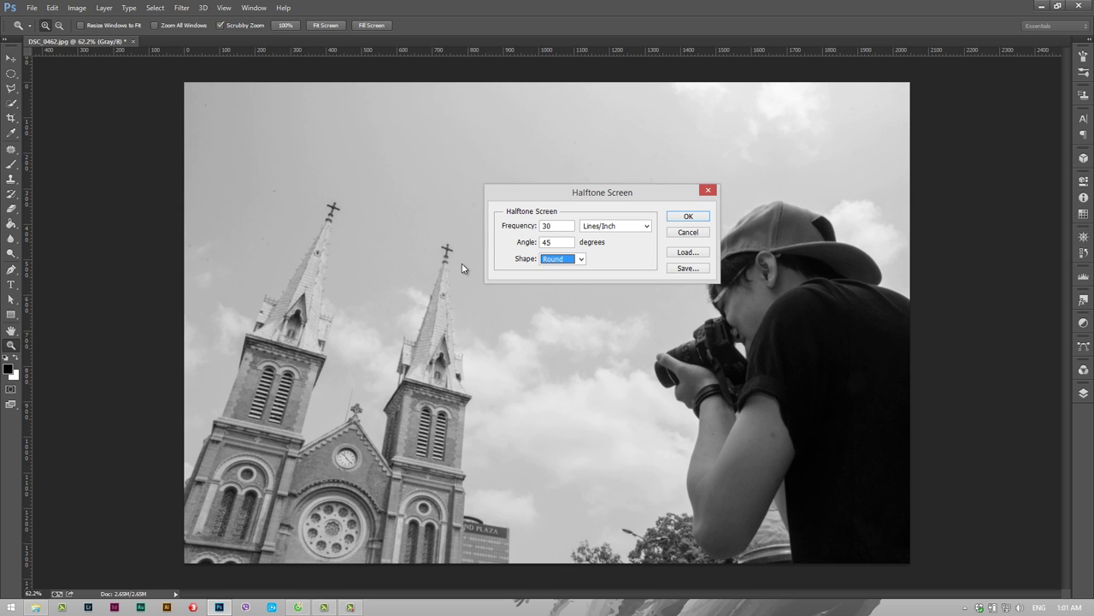
Change the halftone frequency to 45 lines/inch, browsing Load twice without loading a screen
drag(599, 196, 549, 165)
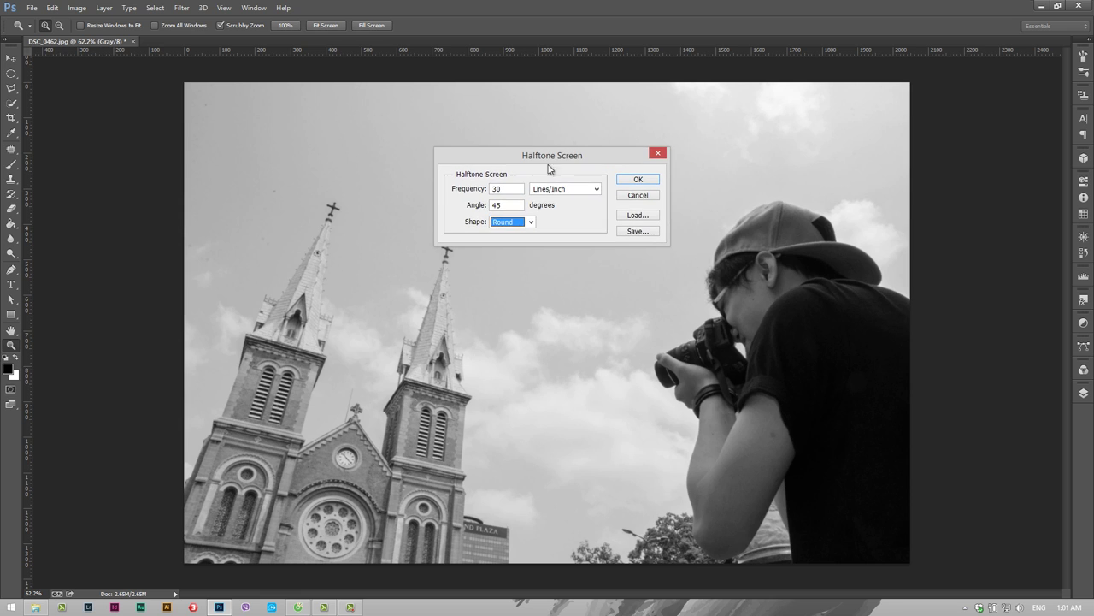
click(479, 185)
text(5)
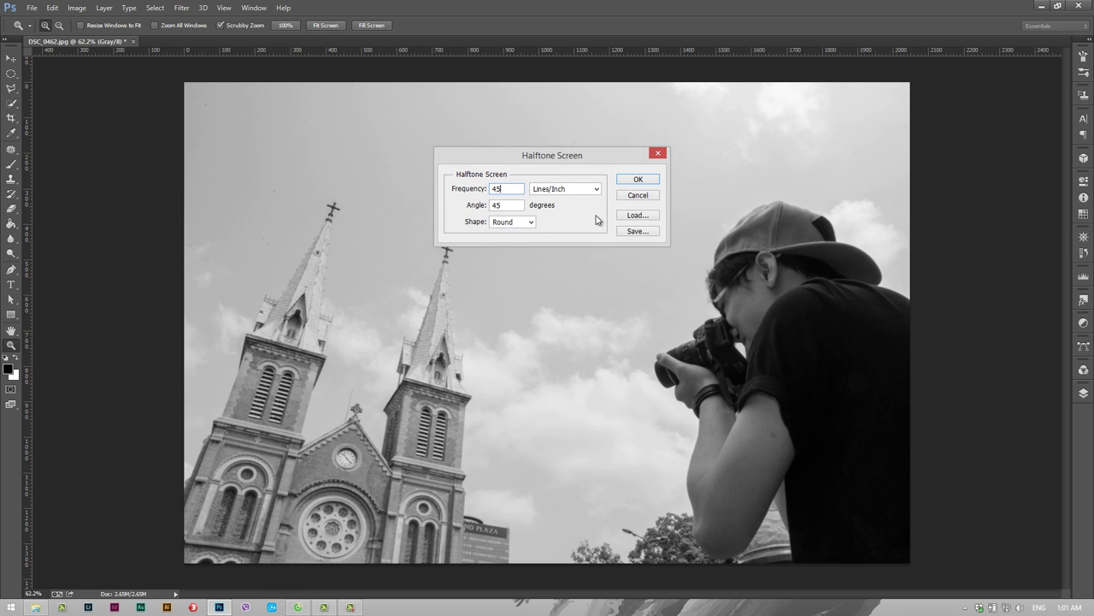
click(631, 219)
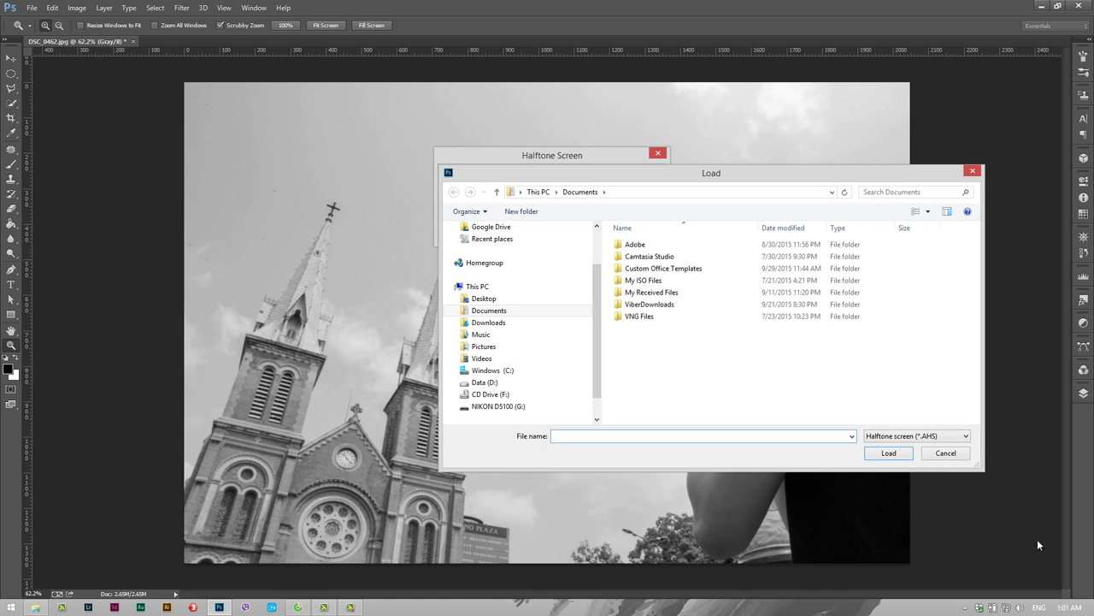
click(958, 459)
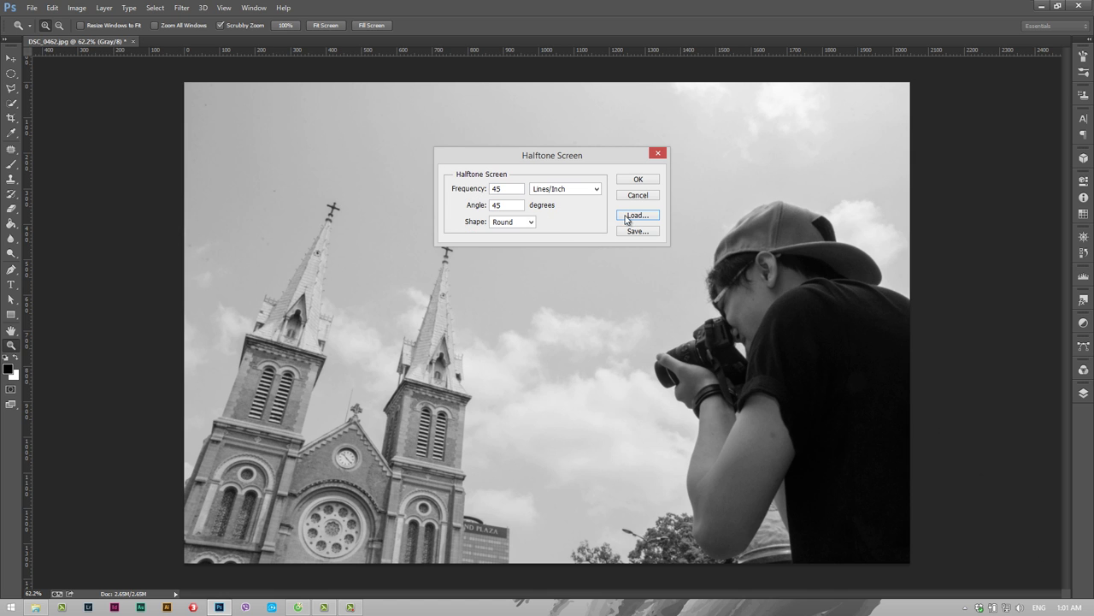
click(638, 215)
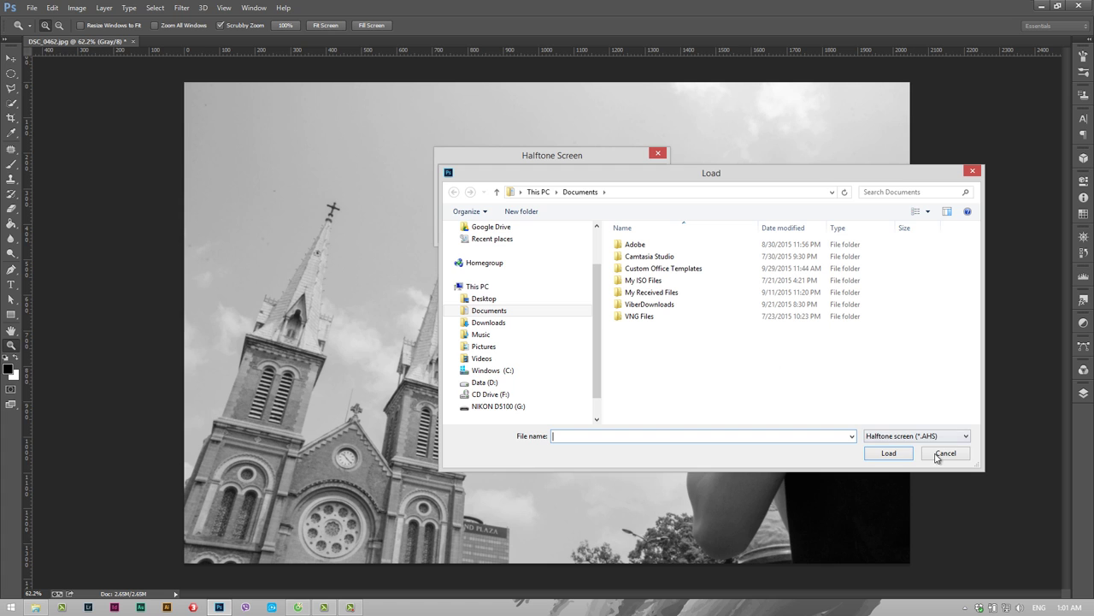
click(947, 454)
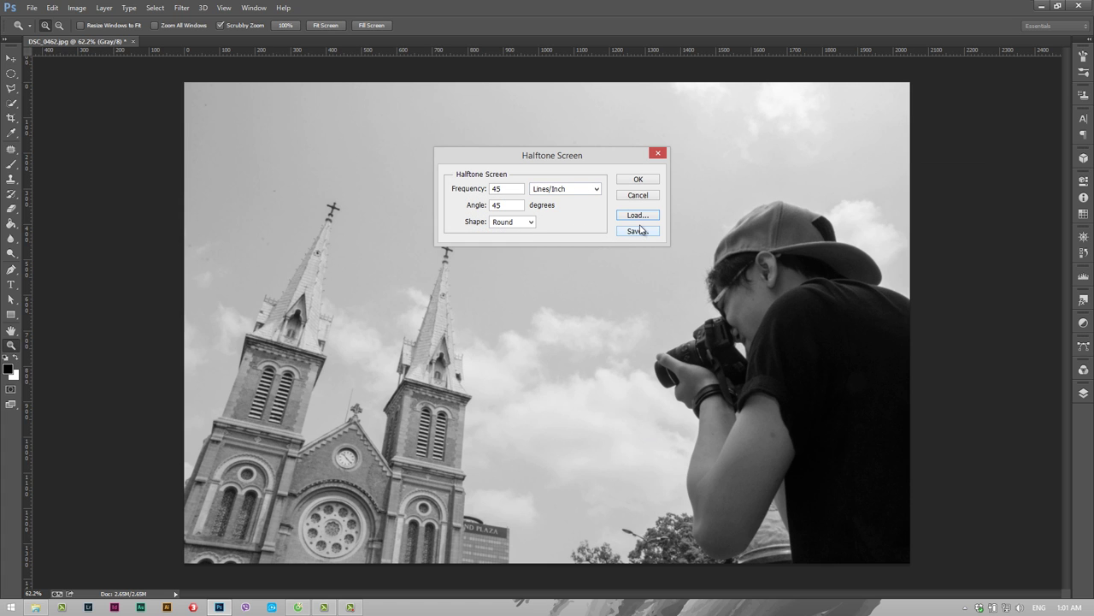
Apply the round-dot halftone Bitmap conversion and zoom in to inspect the dots
drag(582, 159, 606, 145)
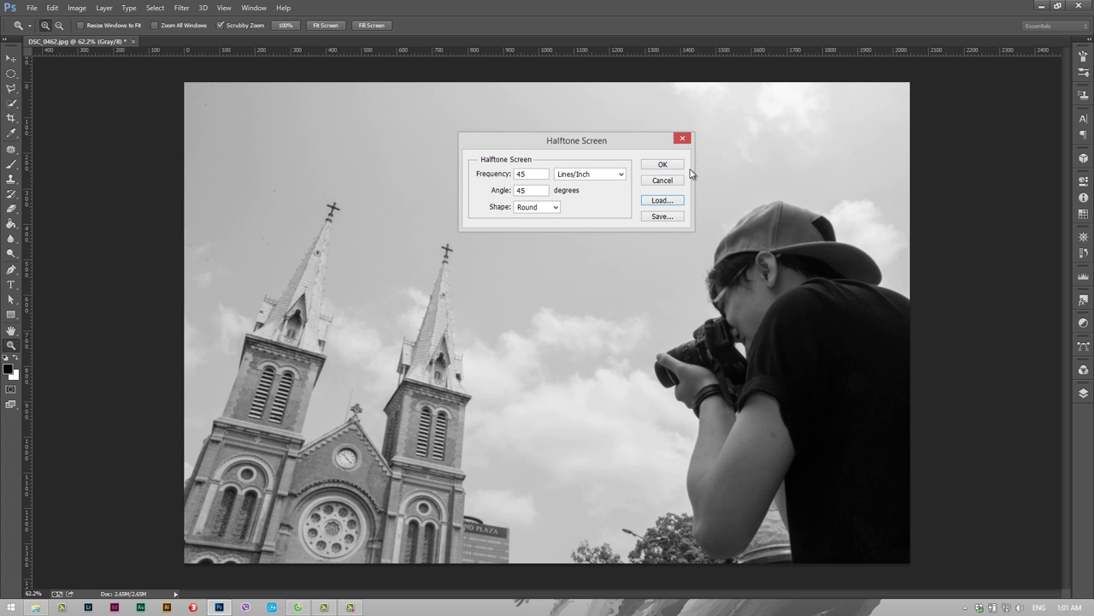
click(663, 165)
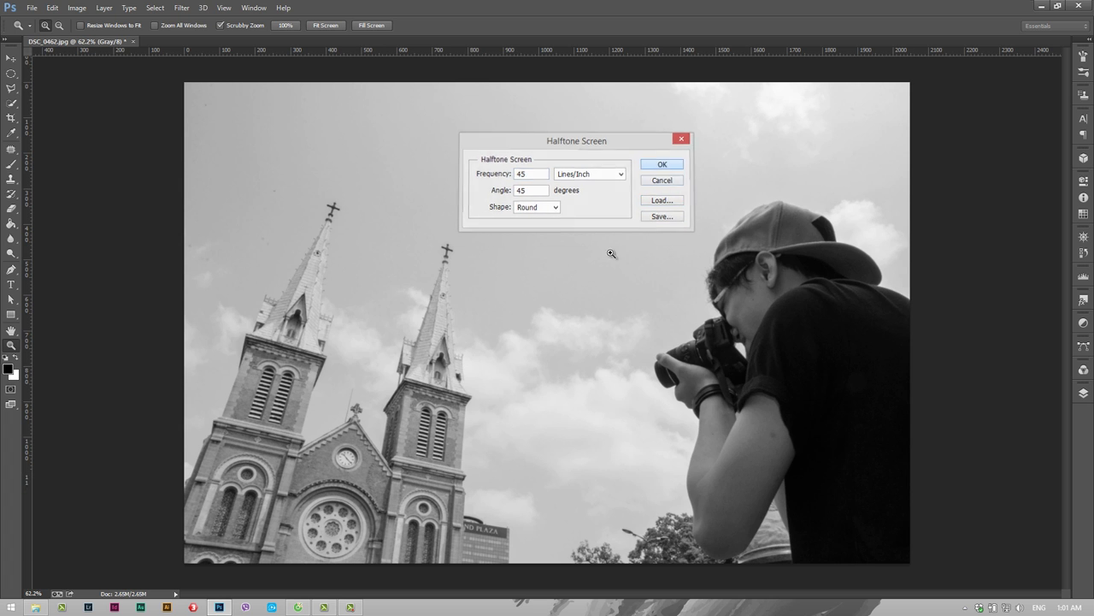
drag(567, 326, 632, 332)
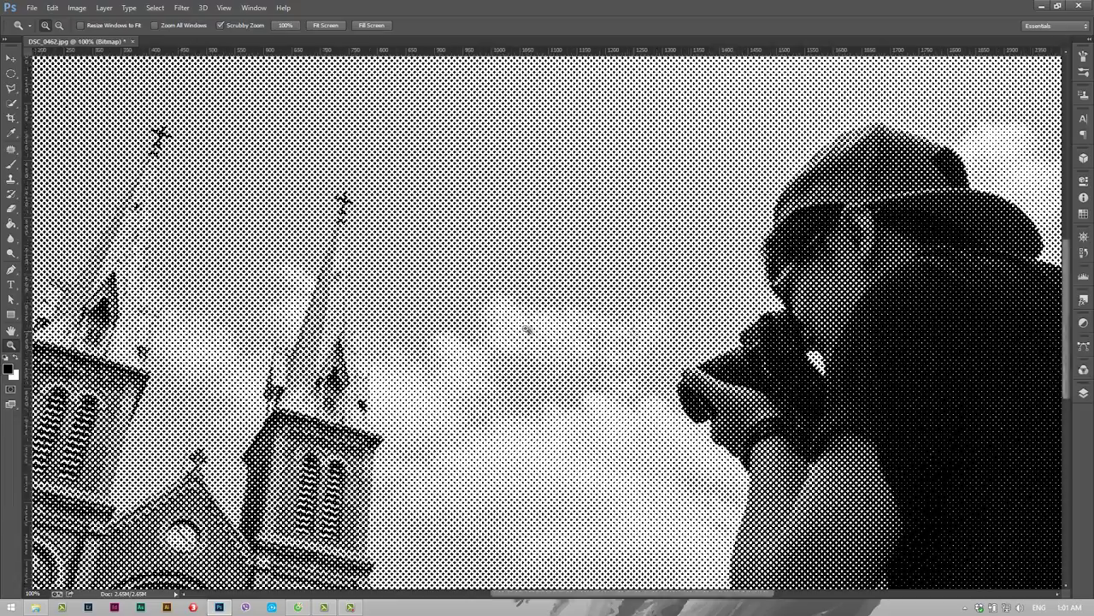
click(761, 296)
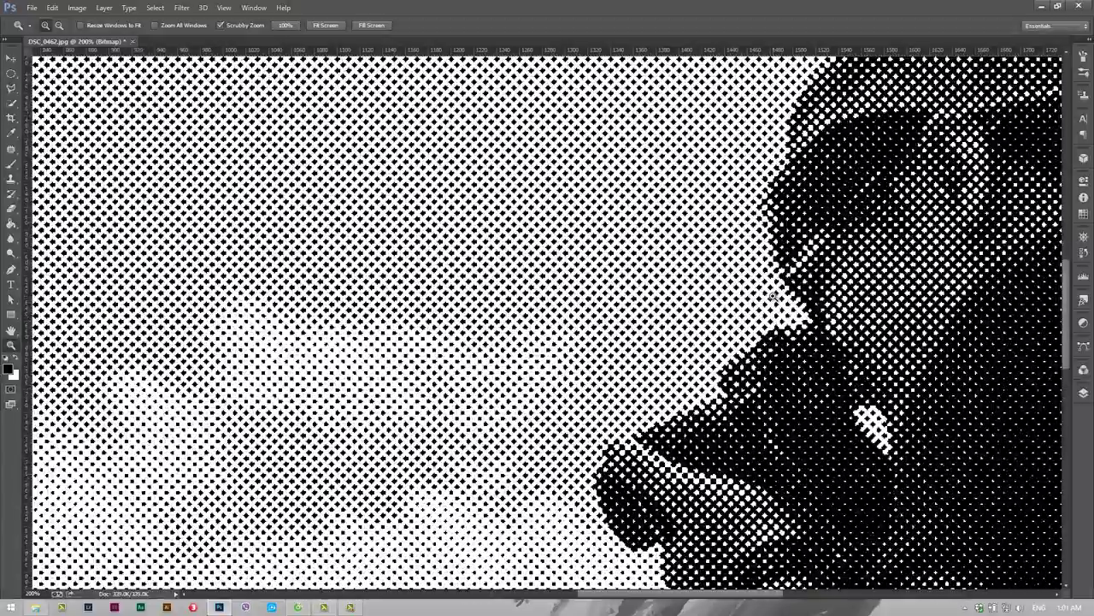
click(772, 296)
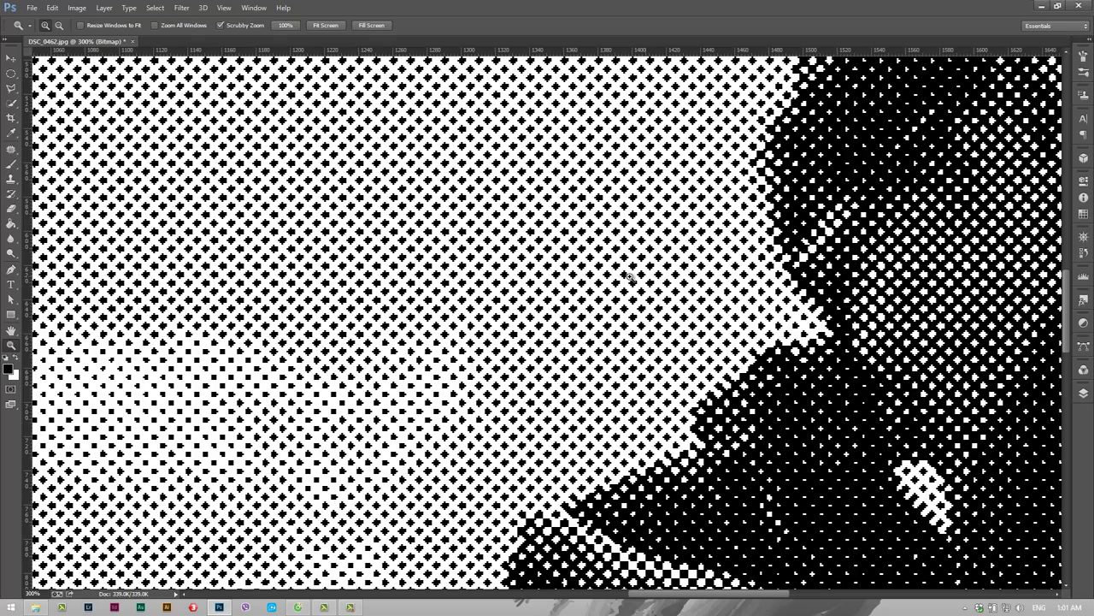
alt+click(607, 297)
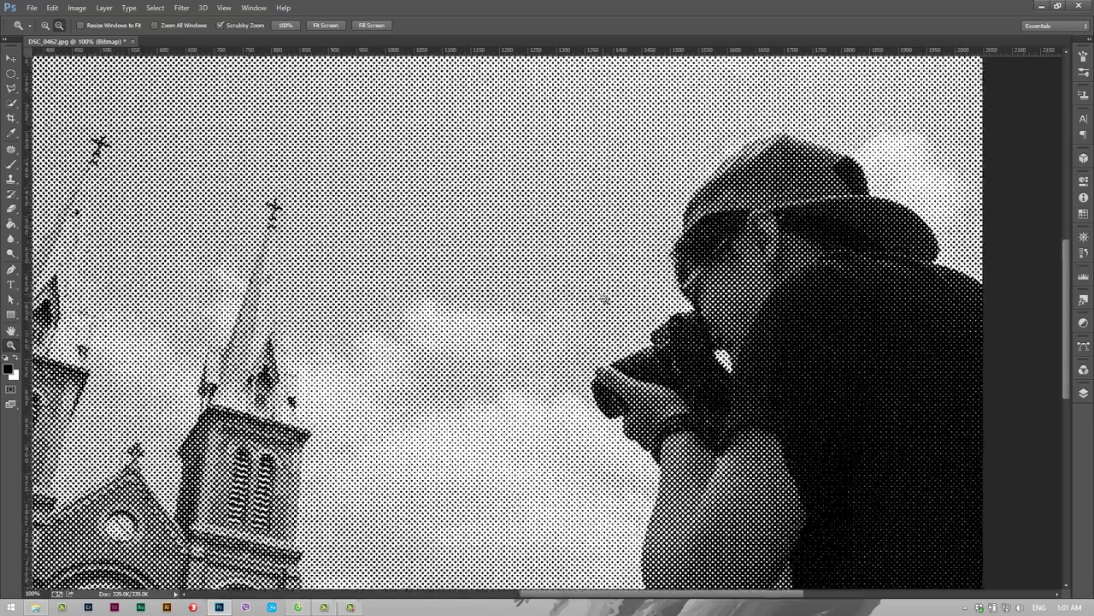
alt+click(604, 298)
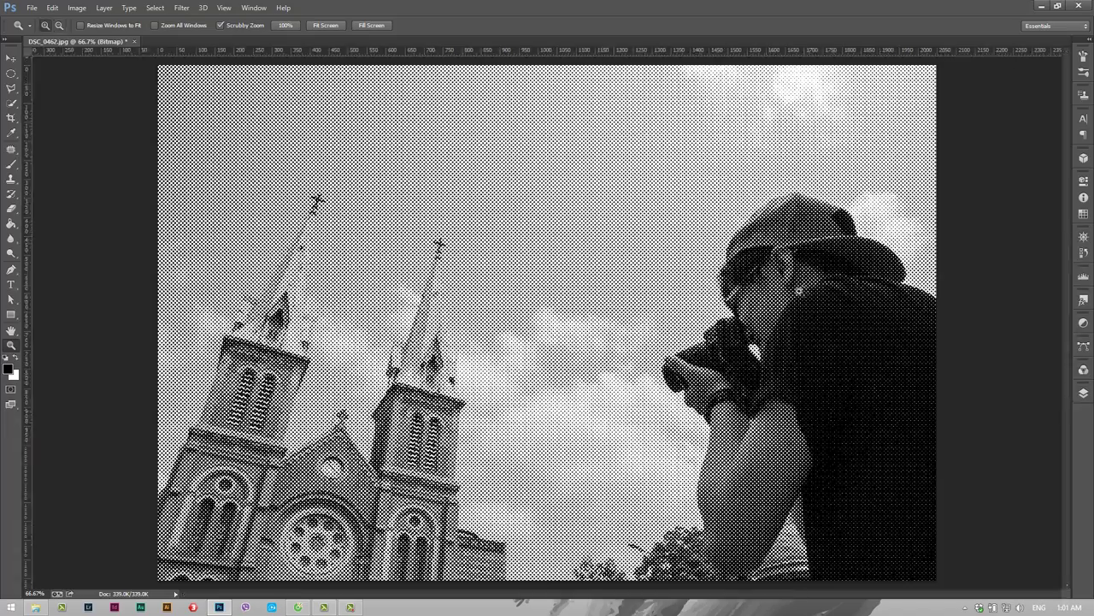
click(824, 381)
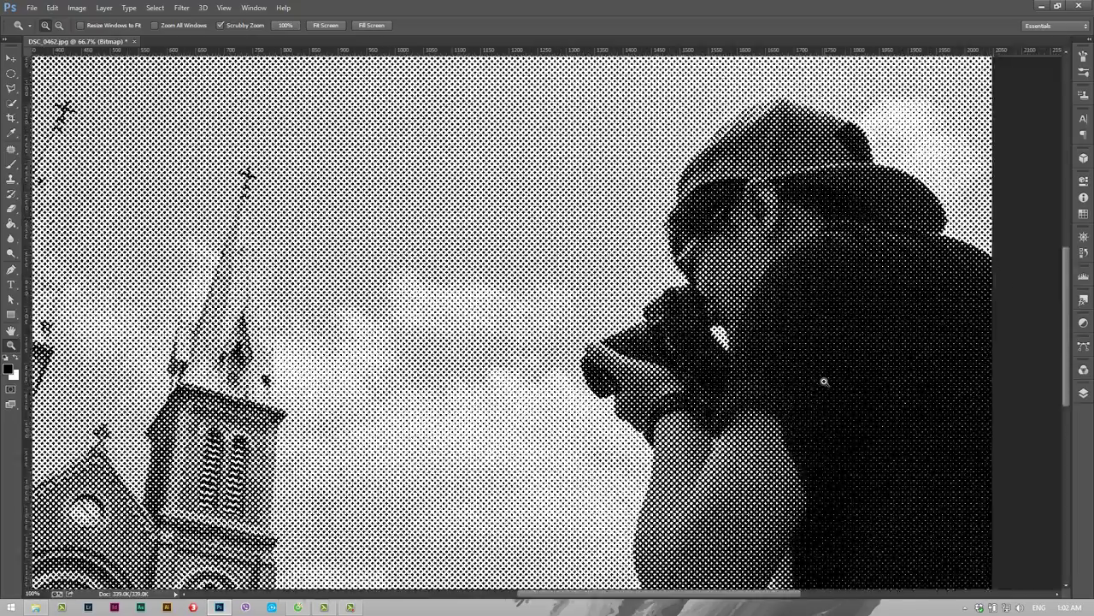
click(824, 382)
click(823, 383)
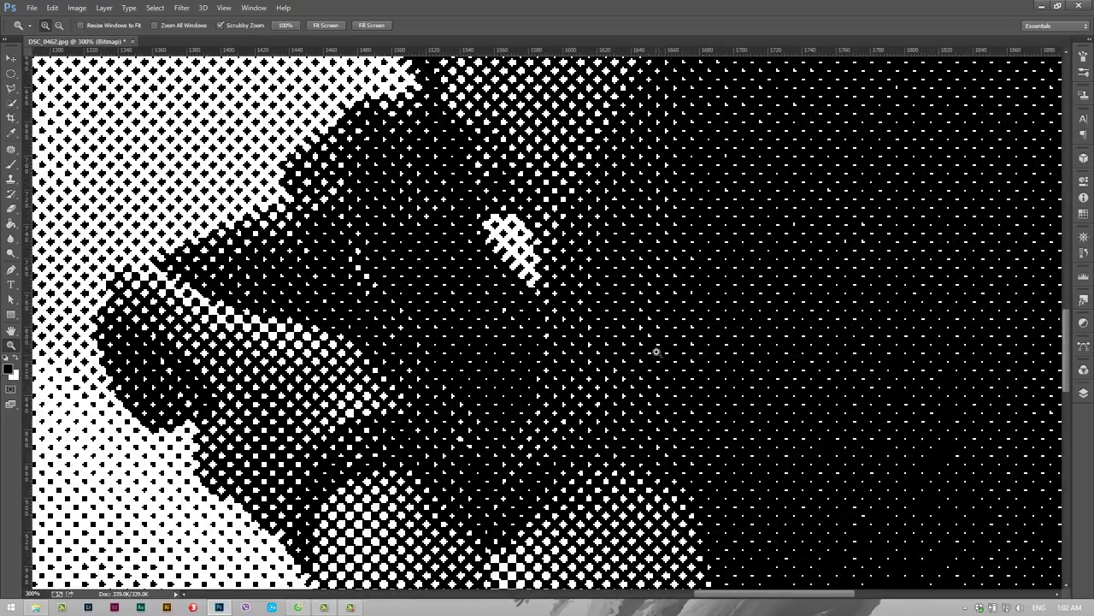
key(alt)
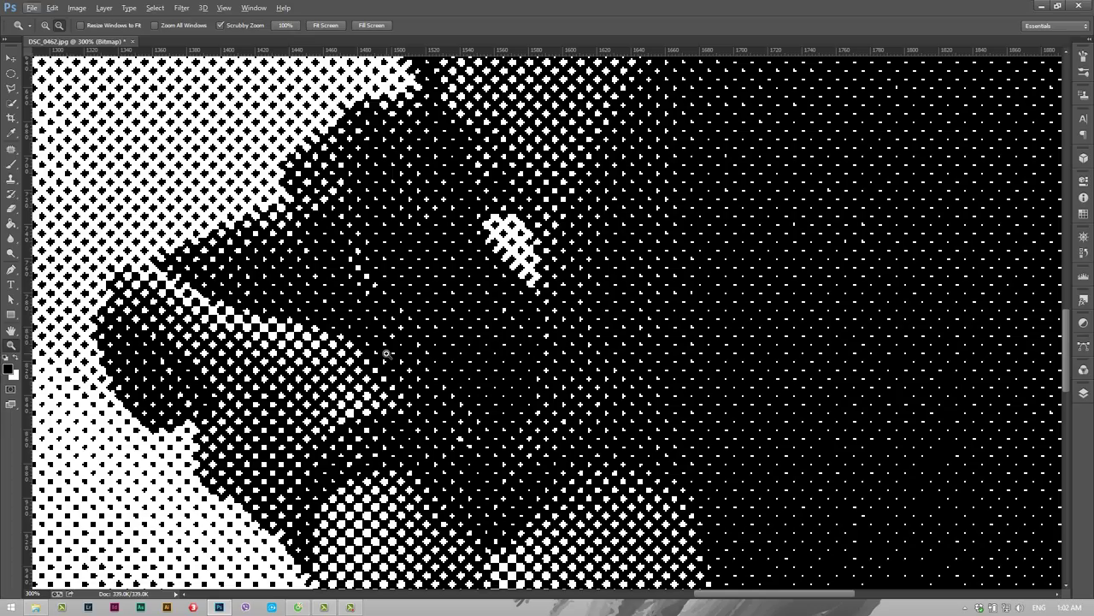
mouse_move(386, 353)
mouse_down()
mouse_move(873, 363)
mouse_move(590, 325)
mouse_up()
alt+click(588, 324)
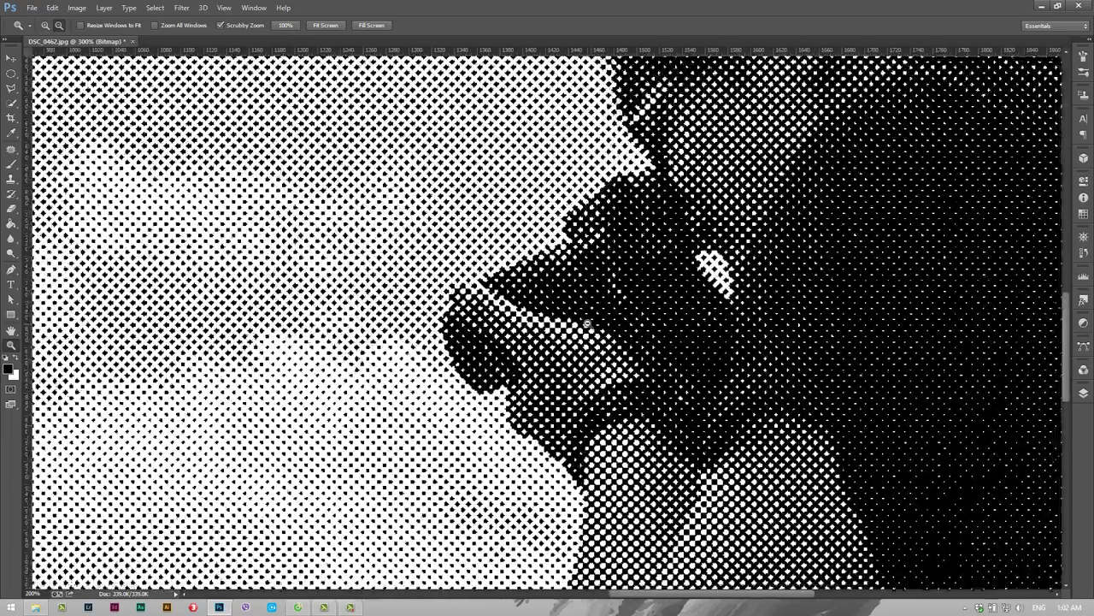
alt+click(589, 323)
alt+click(582, 331)
alt+click(568, 343)
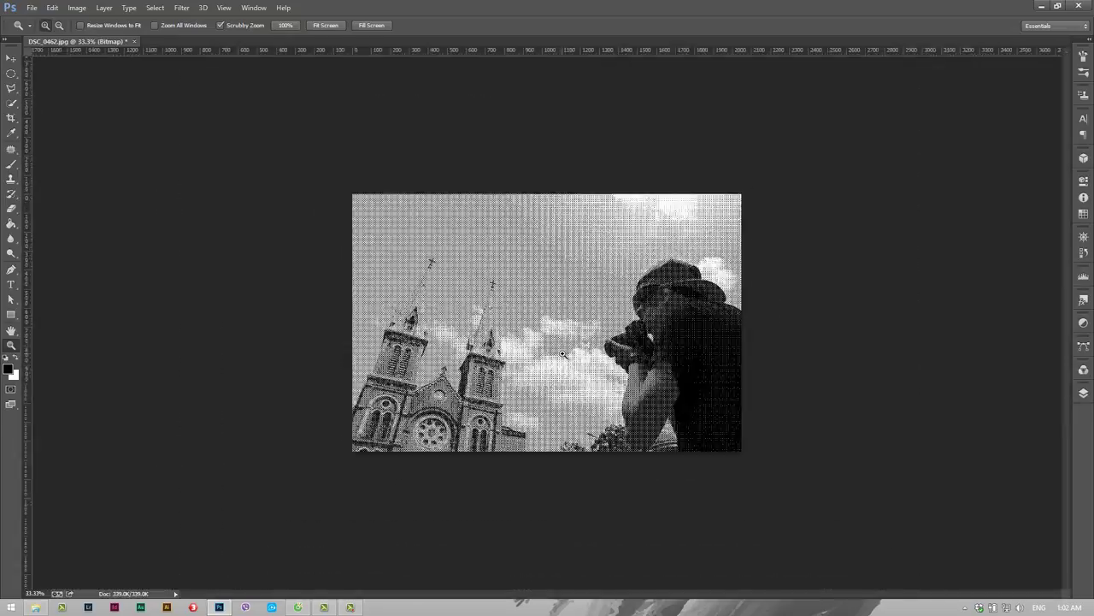
click(565, 353)
click(568, 353)
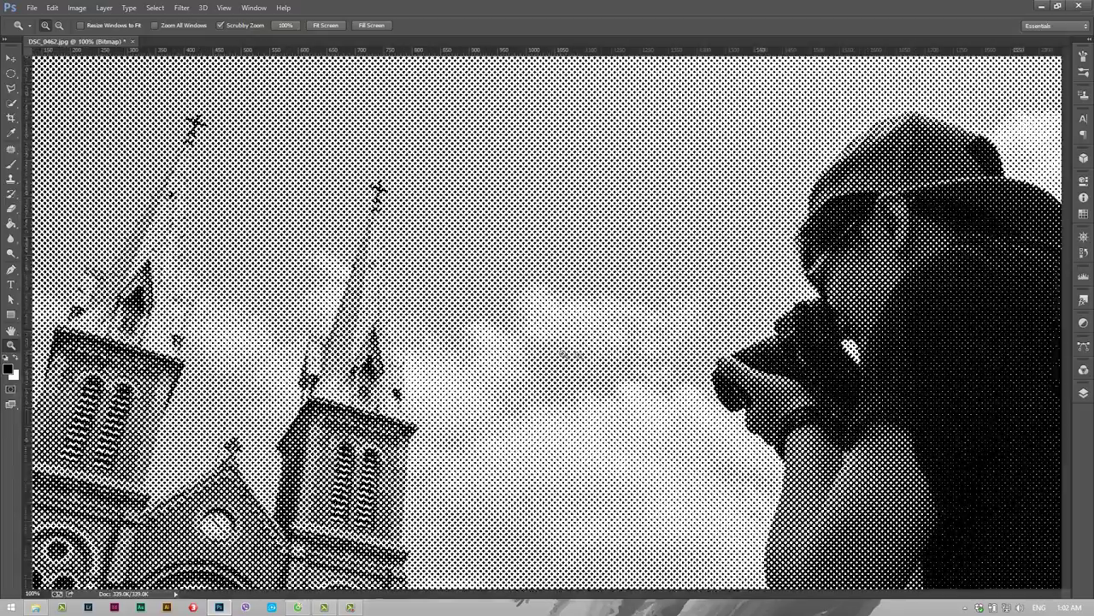
alt+click(544, 338)
alt+click(544, 338)
alt+click(543, 337)
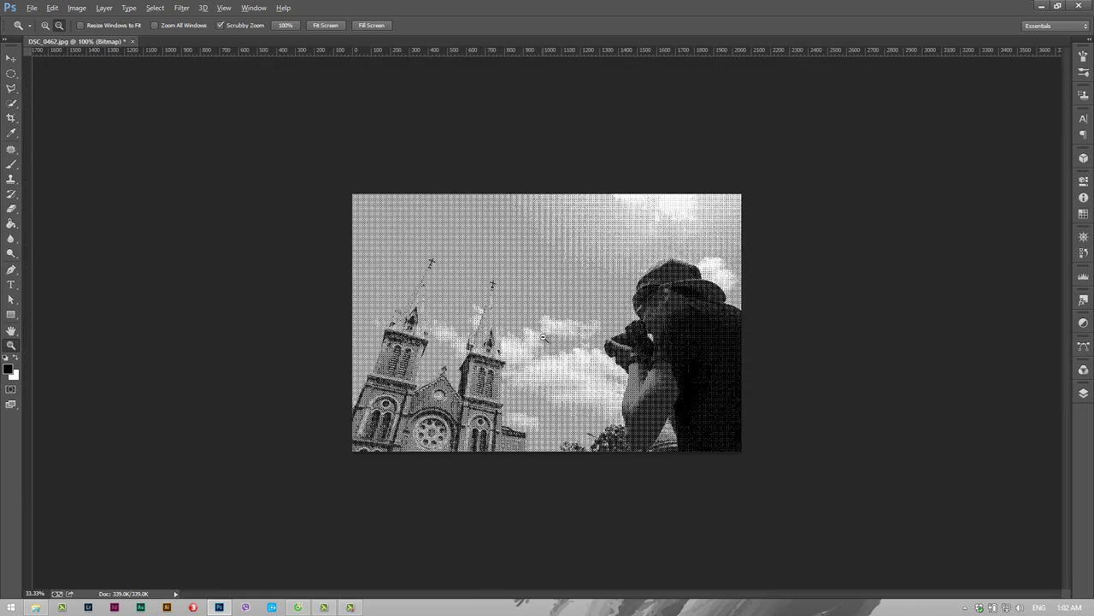
alt+click(543, 338)
alt+click(534, 335)
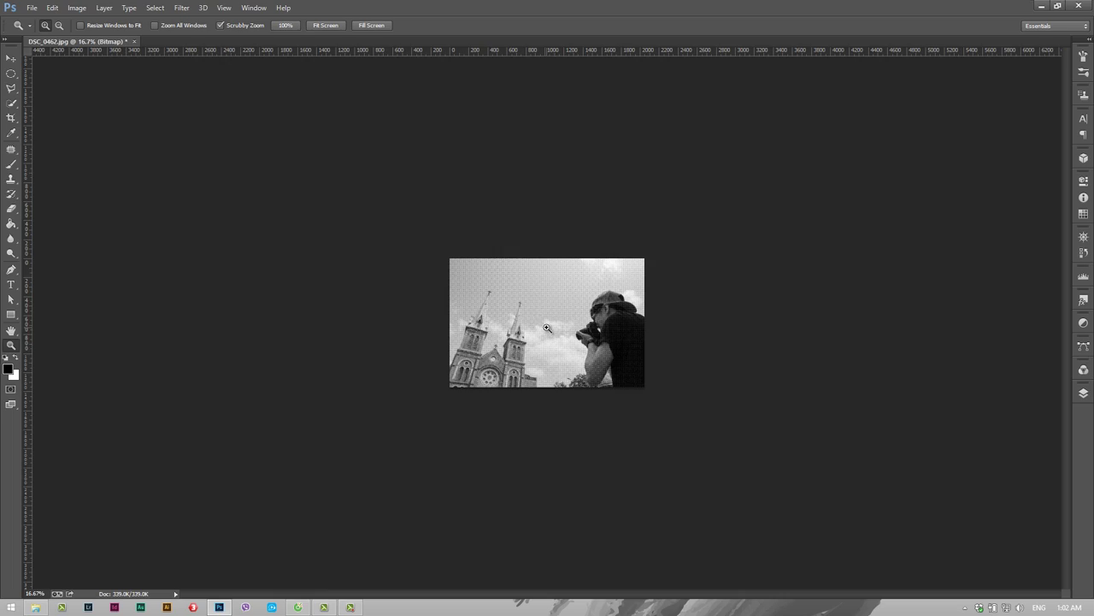
click(547, 328)
click(544, 329)
click(539, 329)
click(536, 331)
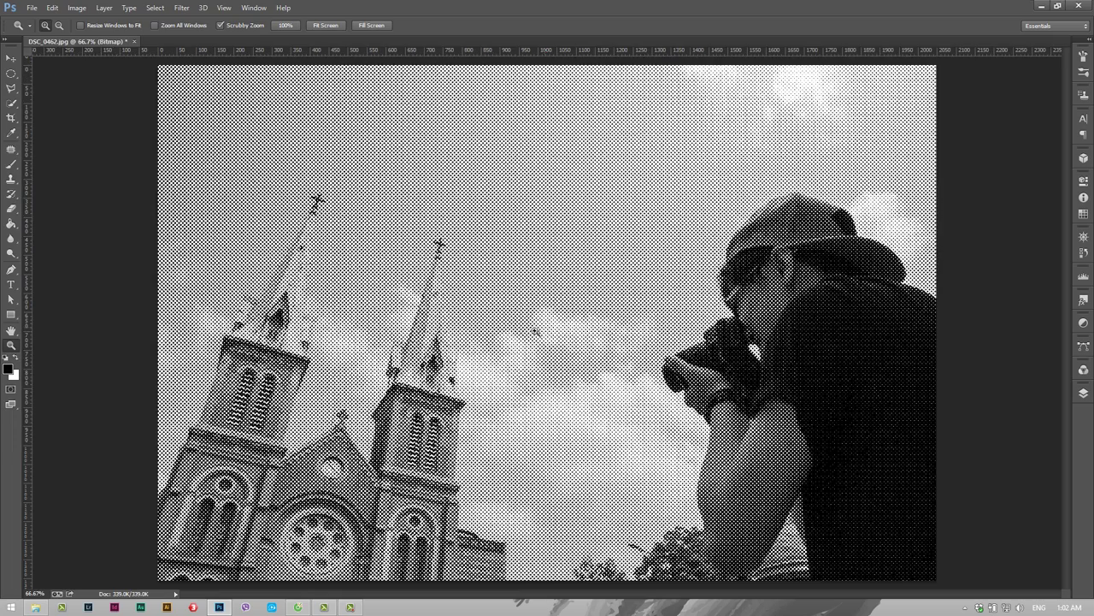